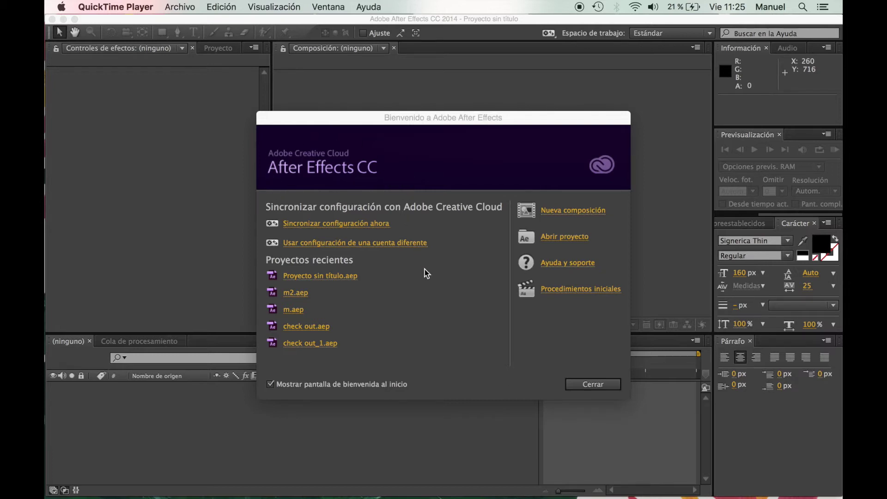
Create Comp 1 from the HDTV 1080 25 preset: 1920×1080, 25 fps, 4 seconds long.
left_click(560, 214)
left_click(560, 214)
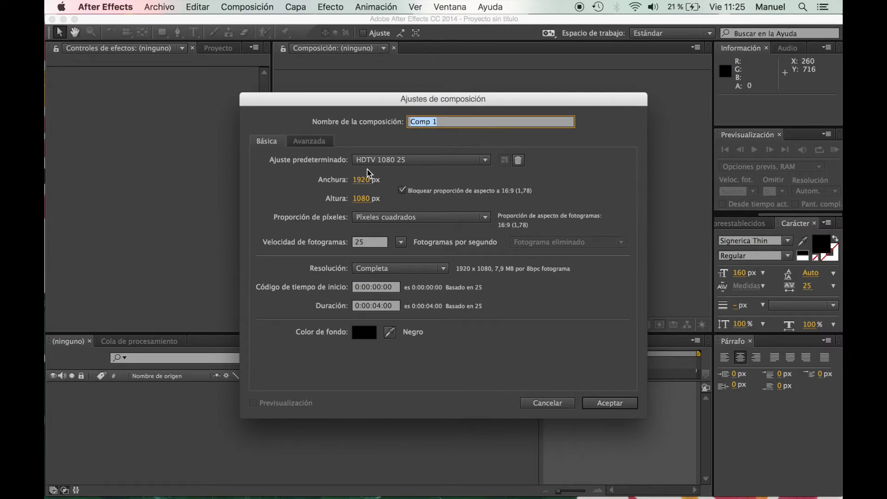
left_click(607, 403)
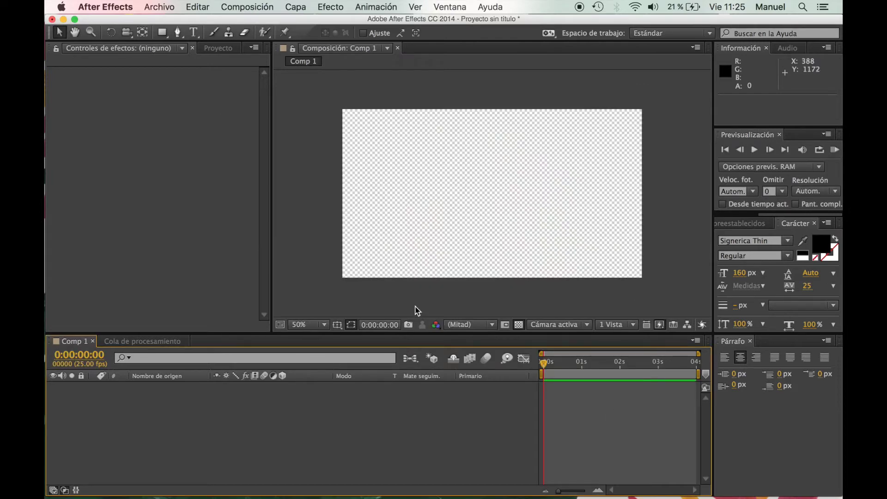
Import Mint+Watercolor+Wallpaper_Pixejoo.jpg into the project via File > Import > File.
left_click(322, 215)
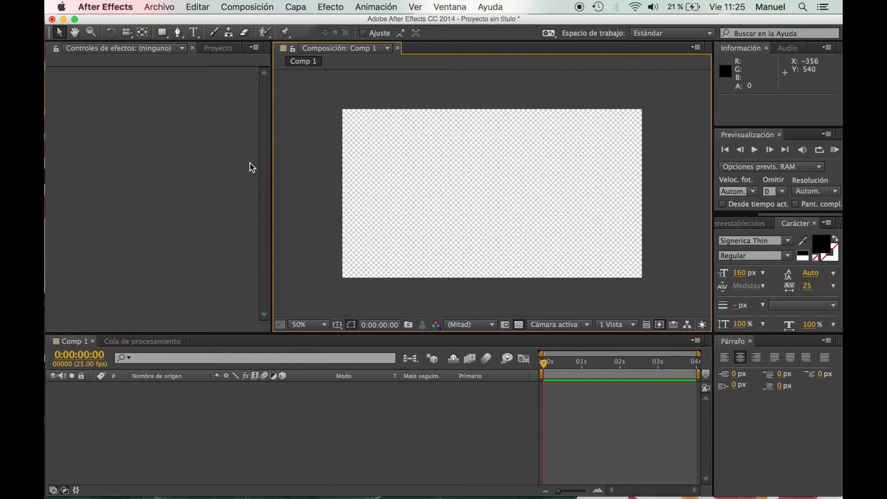
left_click(162, 8)
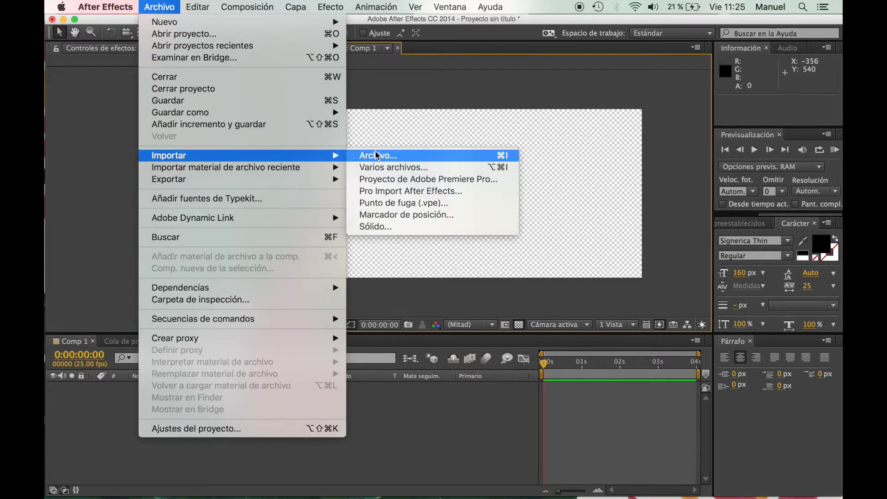
left_click(393, 152)
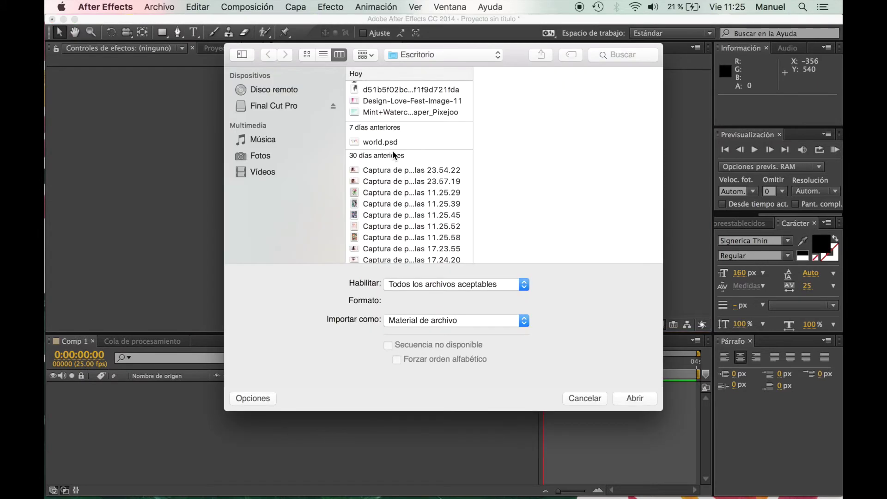
left_click(394, 112)
double_click(394, 112)
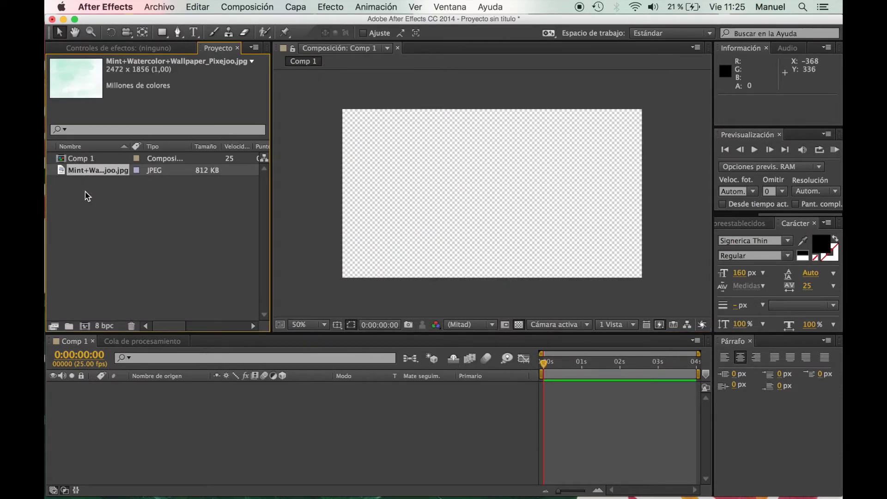
Drag the watercolor image into Comp 1 and position it to cover the frame.
left_click(86, 199)
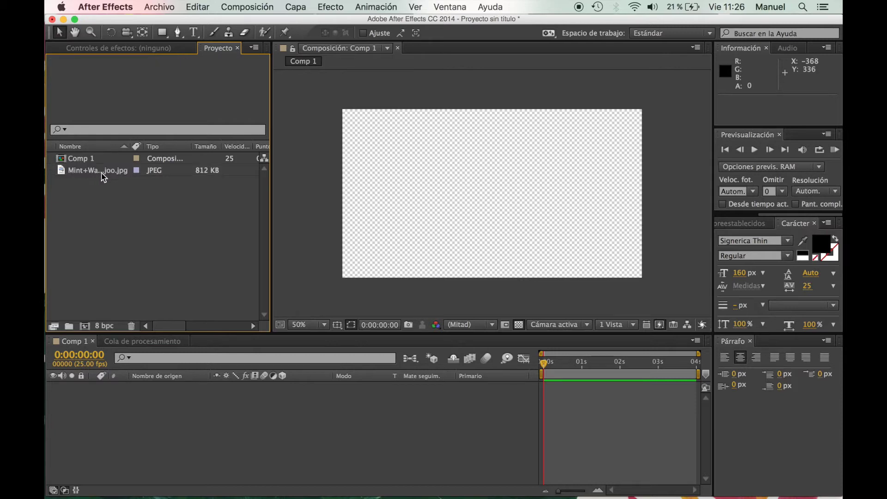
left_click_drag(86, 176, 484, 209)
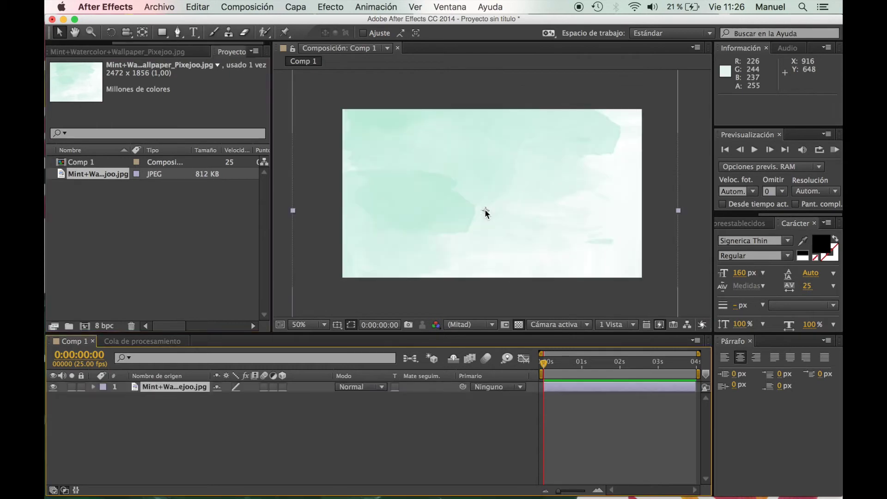
left_click_drag(436, 154, 487, 192)
Draw a paragraph text box across the frame's middle containing 'Thank you'.
left_click(328, 174)
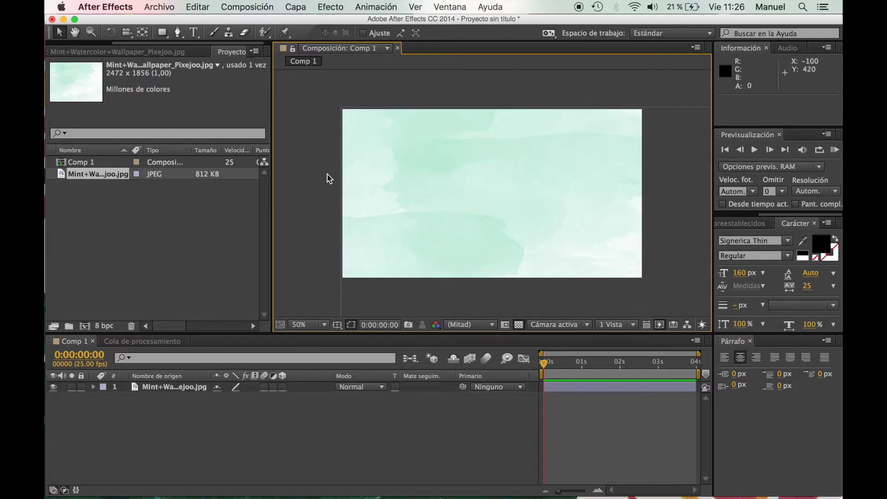
left_click(194, 32)
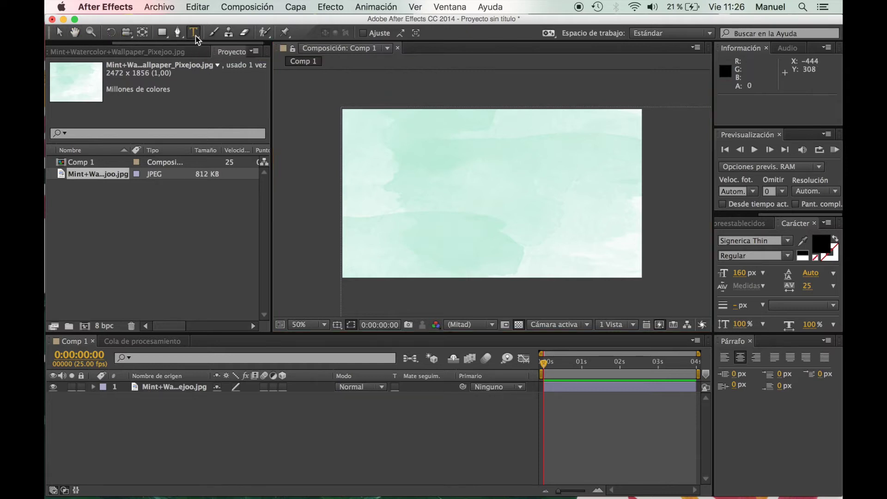
left_click_drag(361, 148, 640, 248)
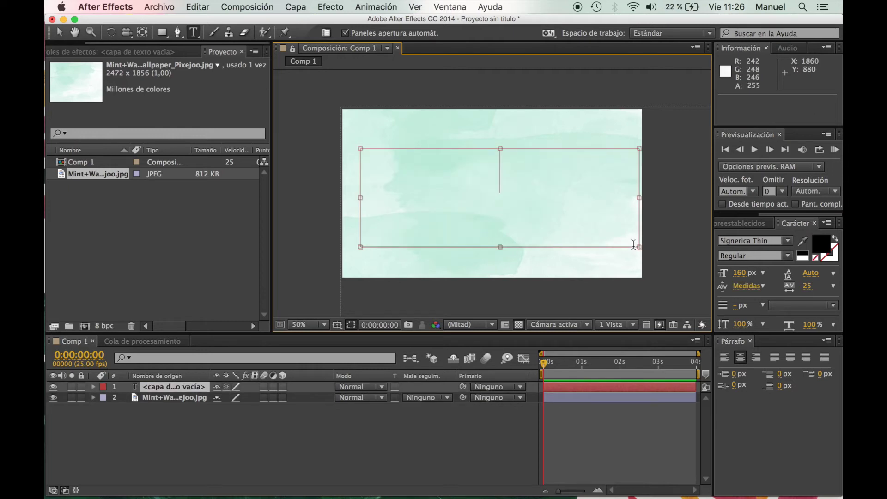
type("Thank you")
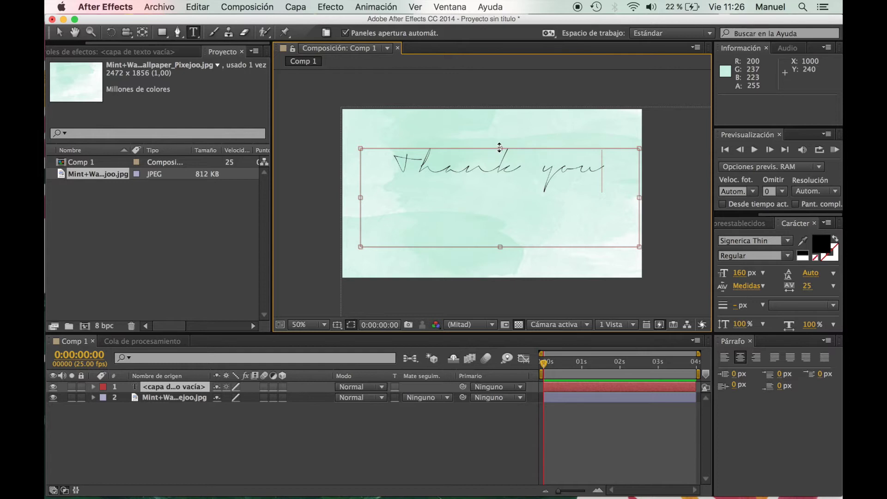
left_click_drag(500, 148, 498, 171)
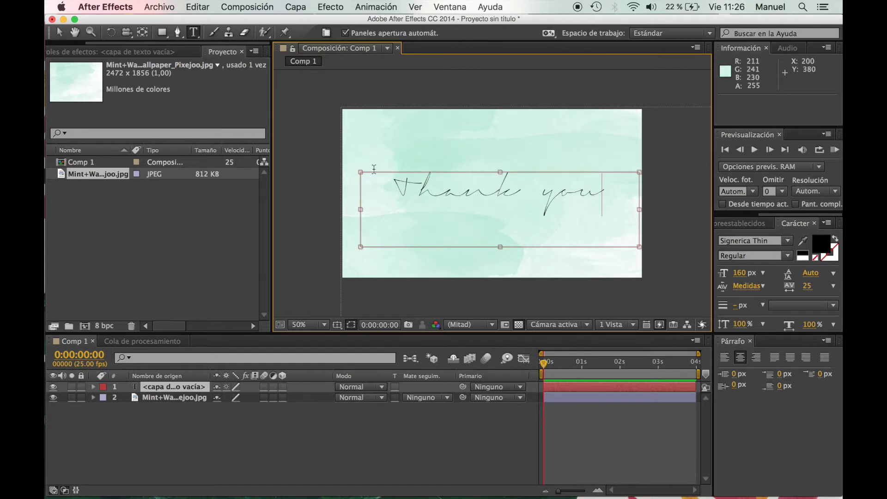
Set the 'Thank you' text fill colour to black, keeping Signerica Thin at 160 px.
left_click_drag(619, 193, 358, 187)
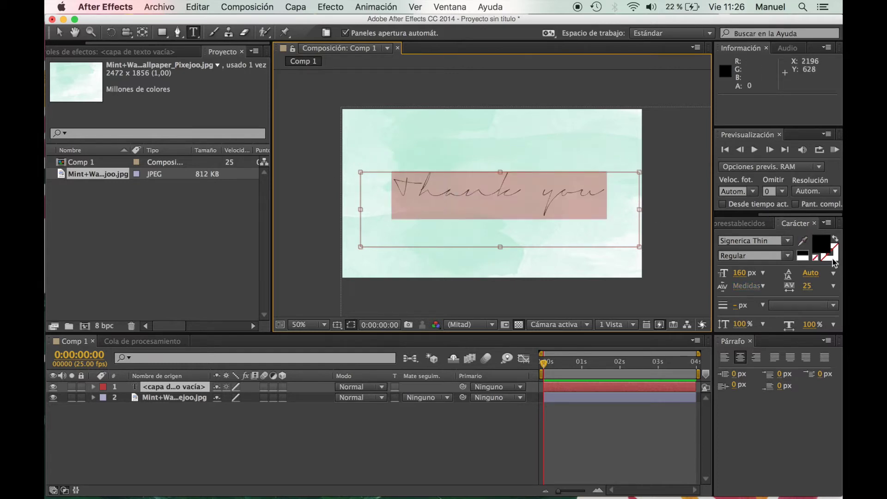
left_click(820, 242)
left_click_drag(374, 257, 276, 174)
key("Return")
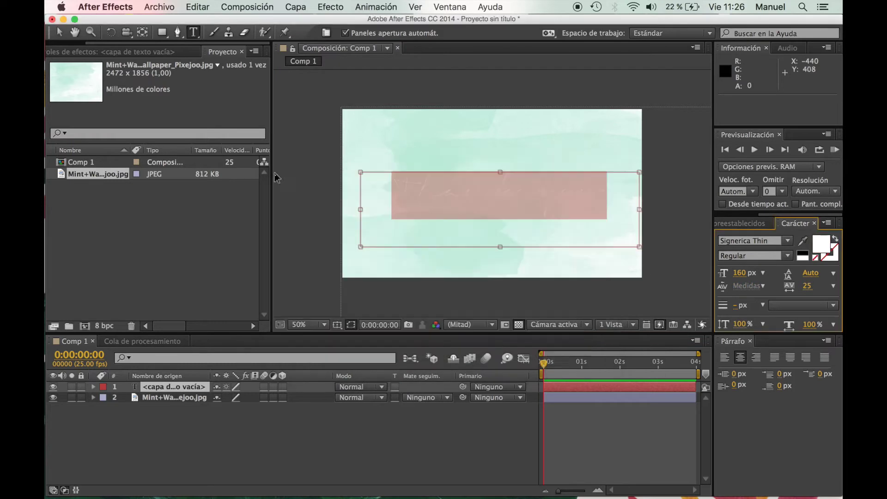
left_click(497, 194)
left_click_drag(628, 197, 328, 196)
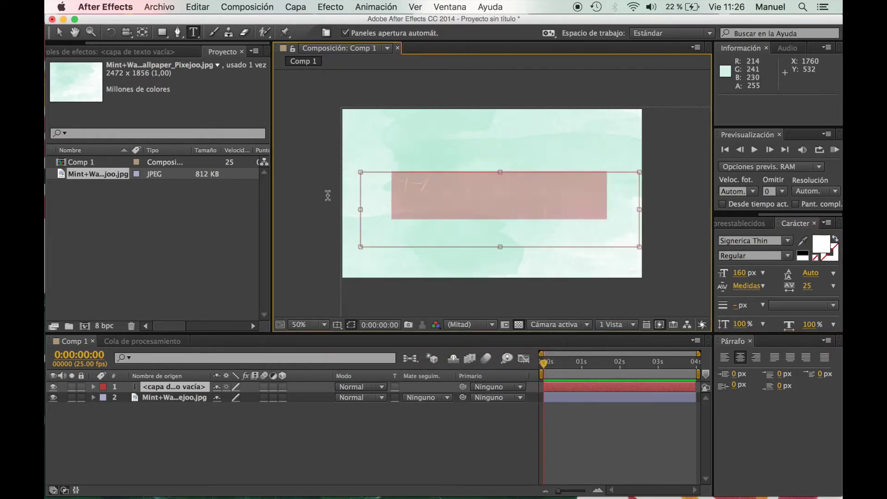
left_click(821, 242)
left_click_drag(407, 256, 447, 341)
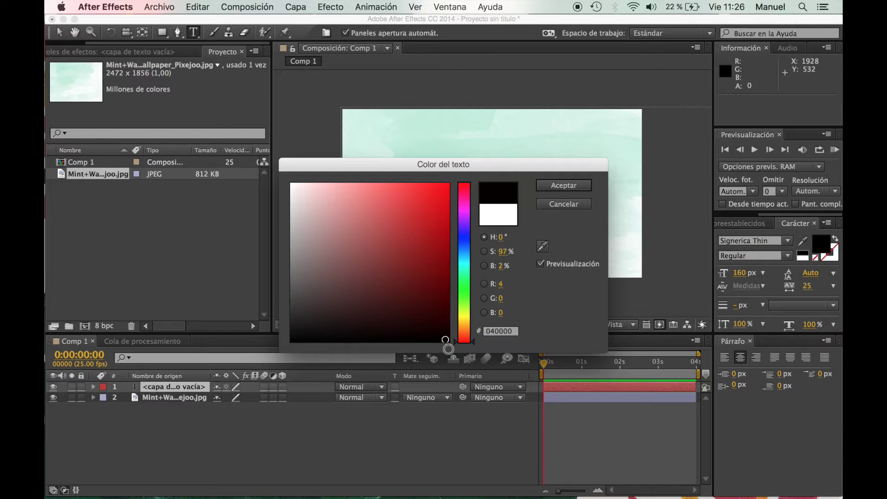
key("Return")
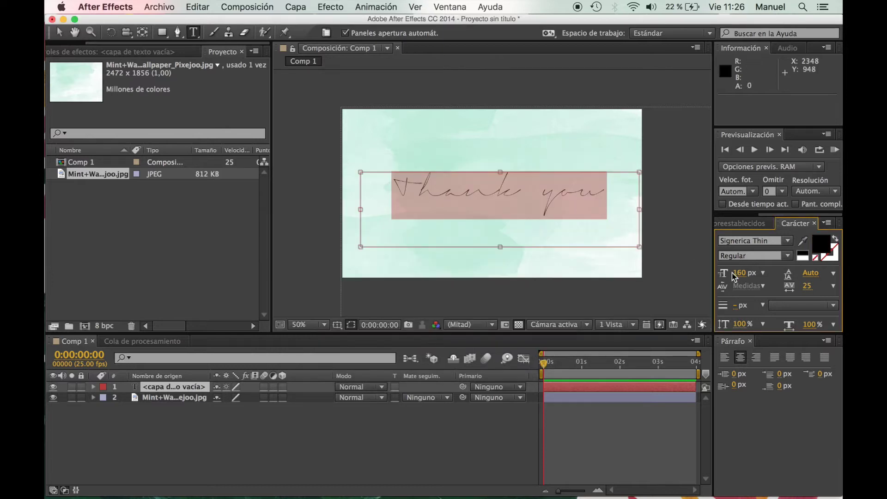
left_click(787, 241)
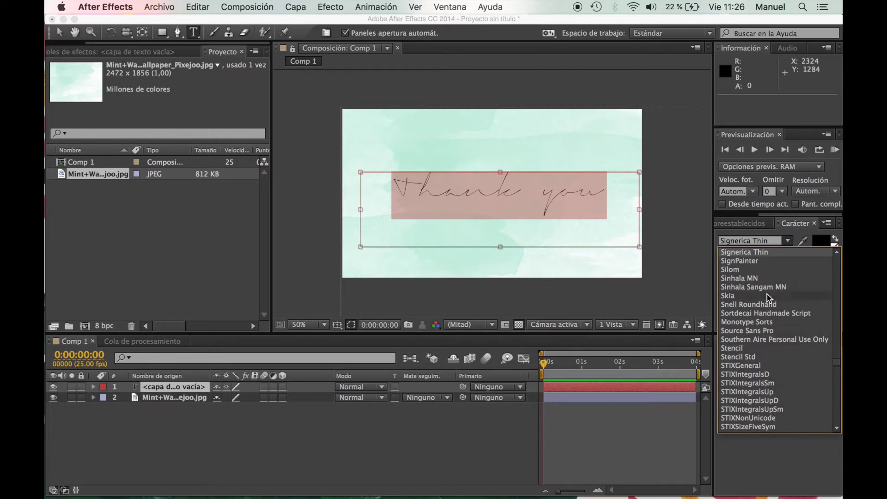
left_click(607, 207)
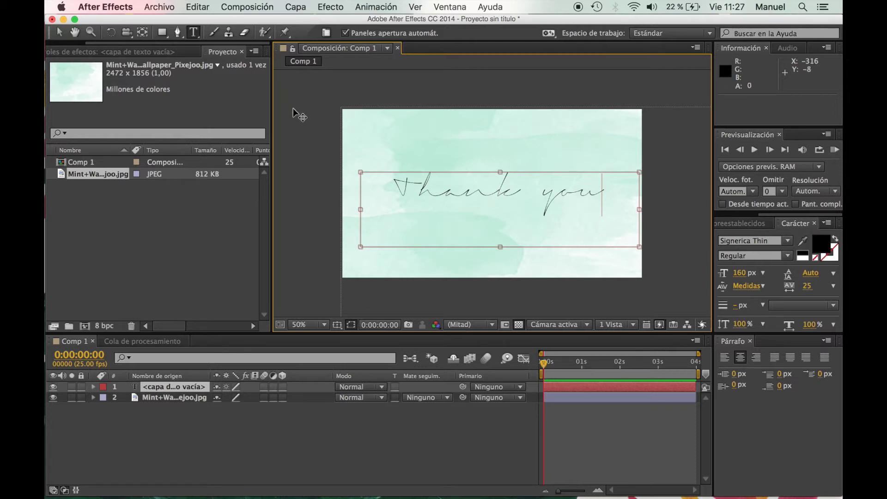
Apply Effect > Generate > Stroke to the Thank you text layer.
left_click(333, 7)
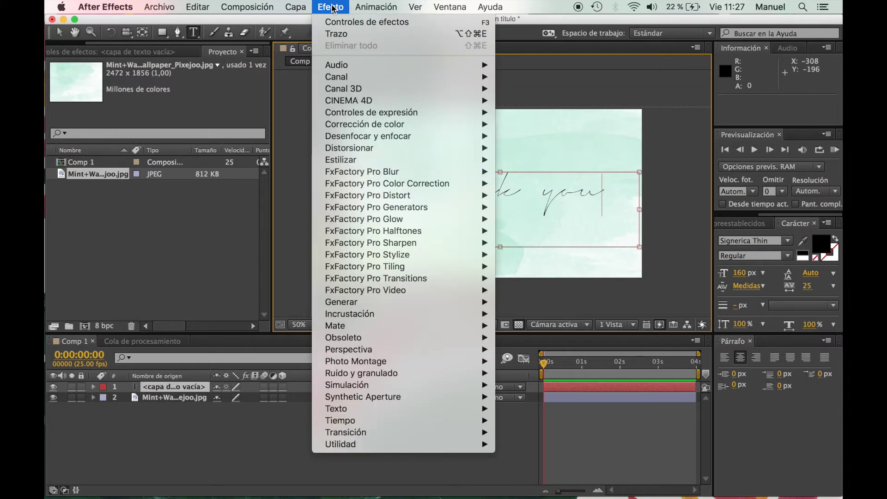
mouse_move(374, 303)
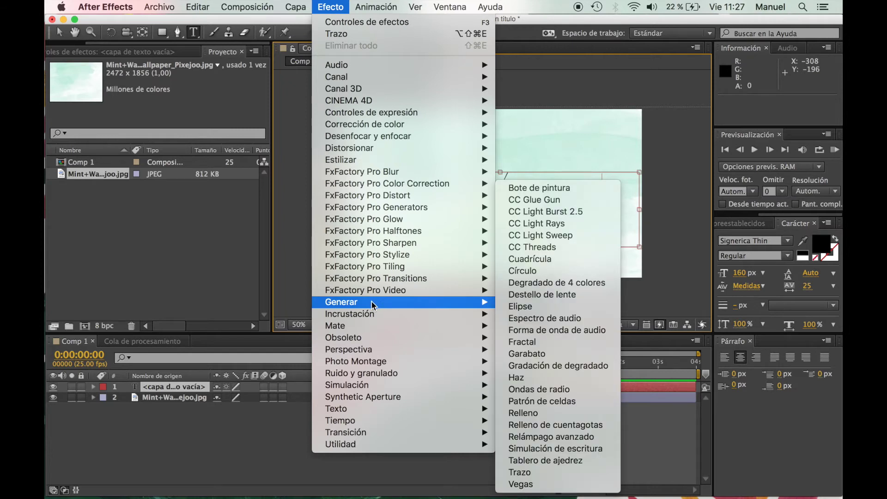
left_click(548, 473)
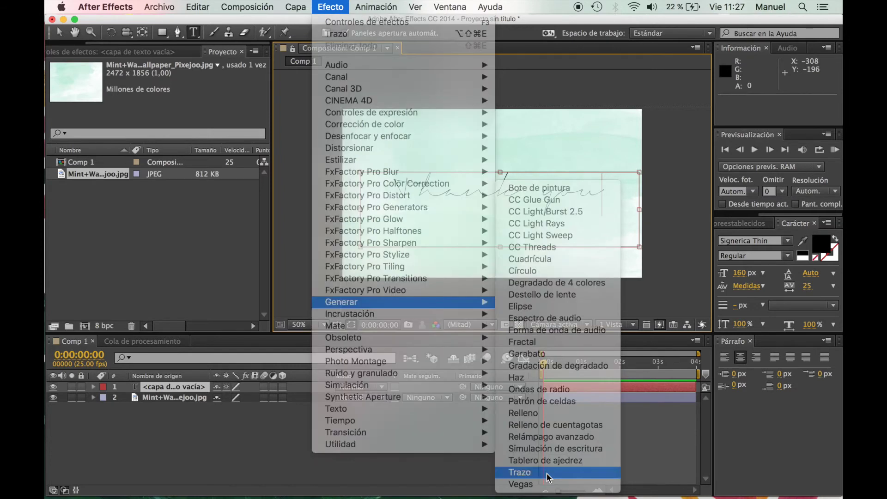
Zoom the composition view in to 200% with the Zoom tool.
left_click(91, 32)
left_click(478, 197)
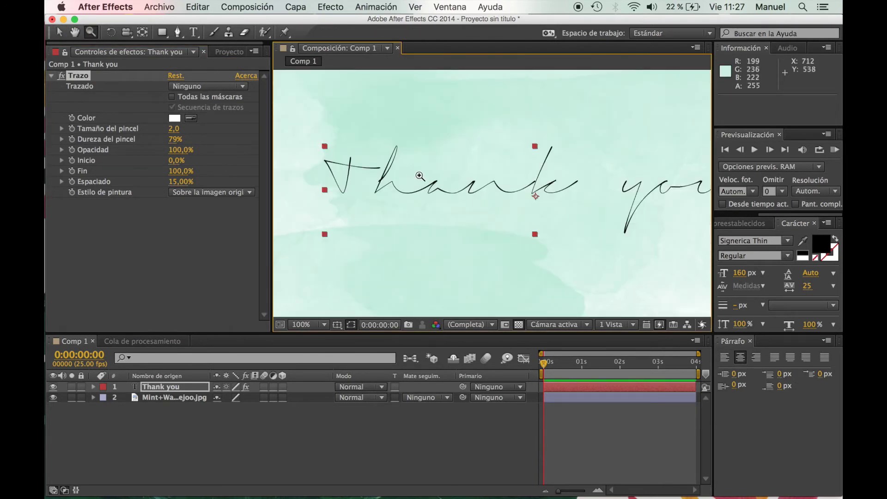
left_click(418, 185)
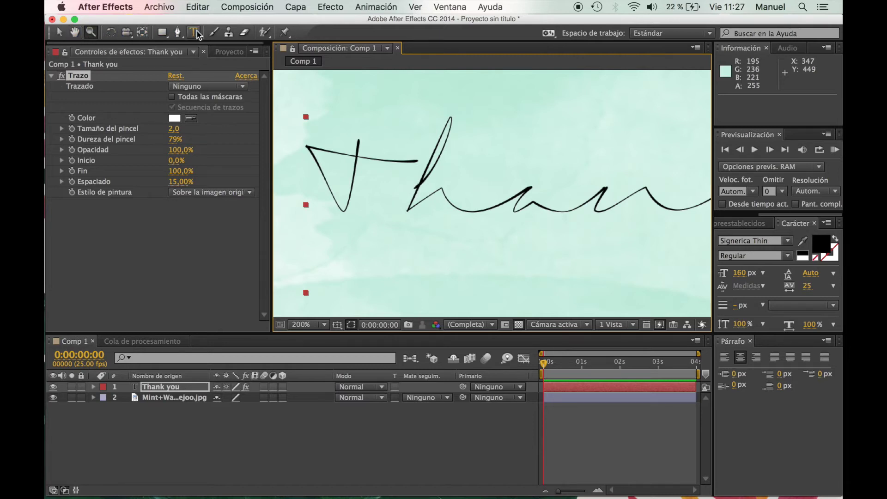
Start a Pen-tool mask at the top of the T and trace along the h and a.
left_click(179, 32)
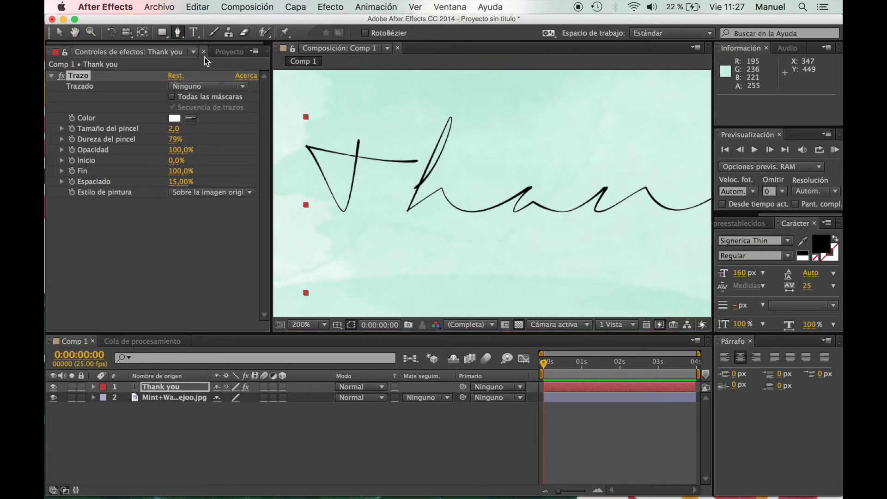
left_click(358, 140)
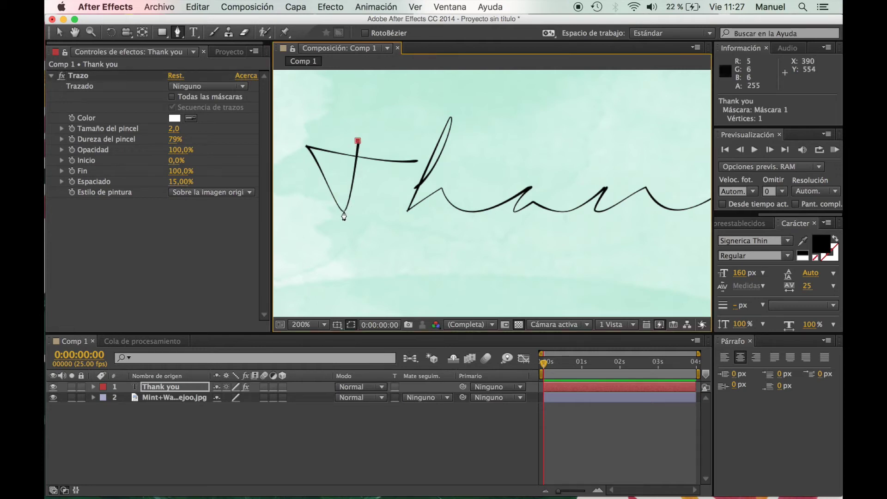
left_click(306, 146)
left_click_drag(413, 162, 426, 177)
left_click_drag(448, 136, 455, 100)
left_click(407, 208)
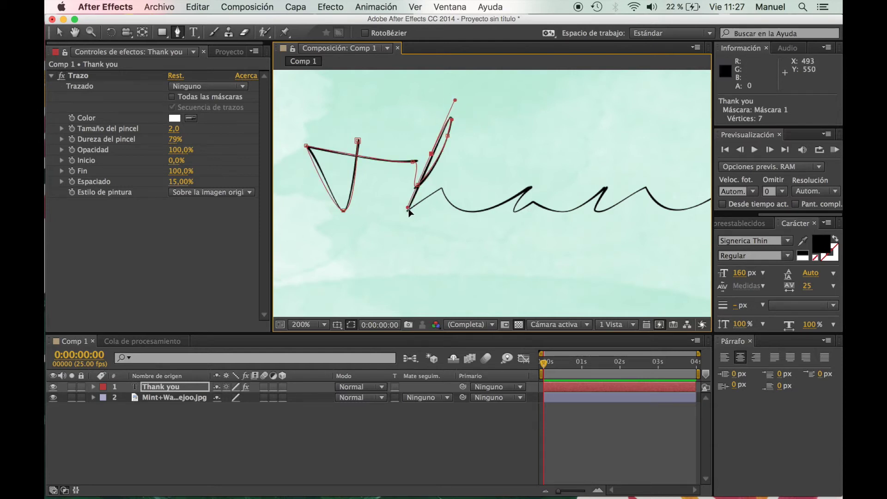
left_click(442, 187)
left_click(469, 211)
left_click(528, 185)
Continue the mask through the n, then pan to bring the k and 'you' into view.
left_click(514, 211)
left_click(532, 202)
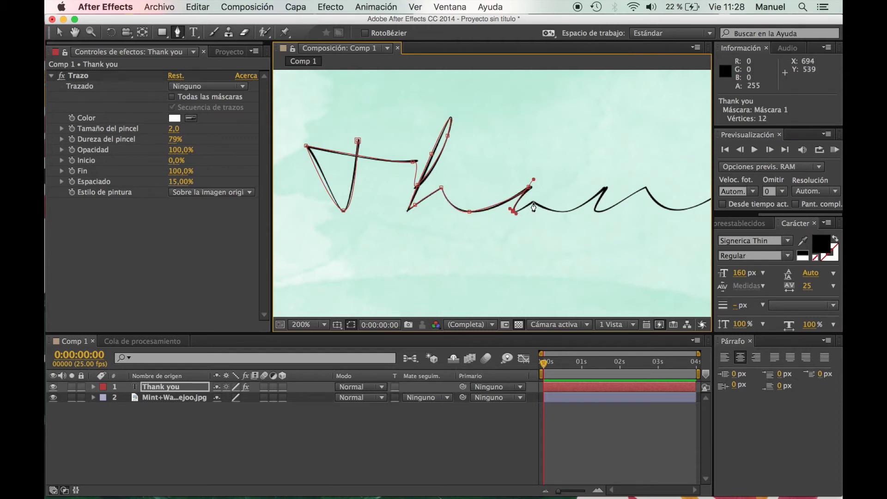
left_click(563, 212)
left_click(605, 188)
left_click(595, 211)
left_click(644, 185)
left_click_drag(676, 209, 701, 205)
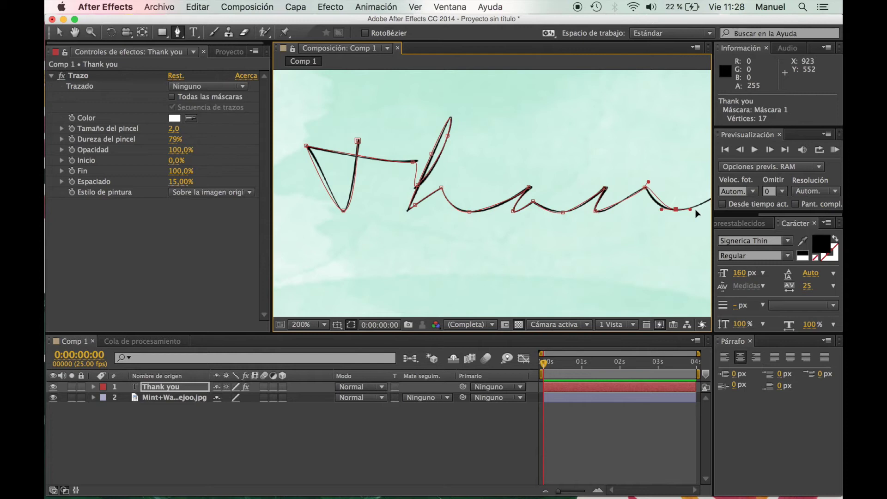
key("h")
left_click_drag(580, 153, 226, 157)
key("g")
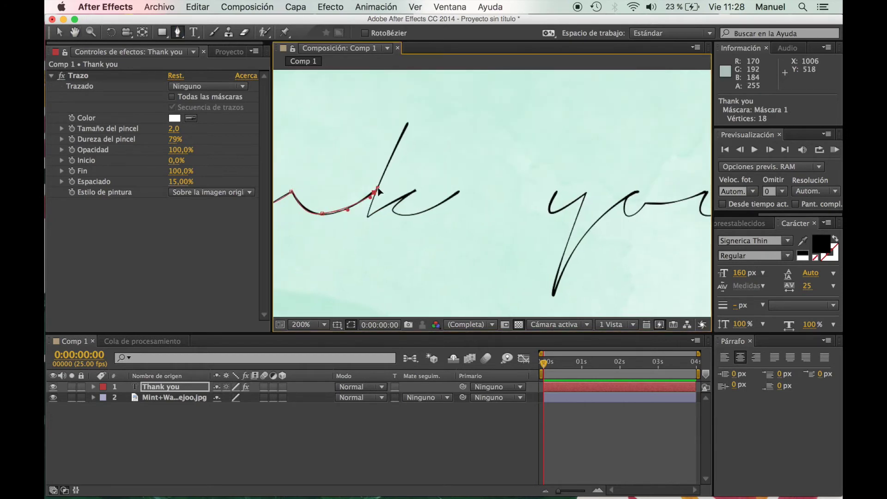
Trace the mask up and around the k, then down through the y.
left_click(365, 217)
left_click(407, 123)
left_click(414, 190)
left_click_drag(393, 211, 398, 214)
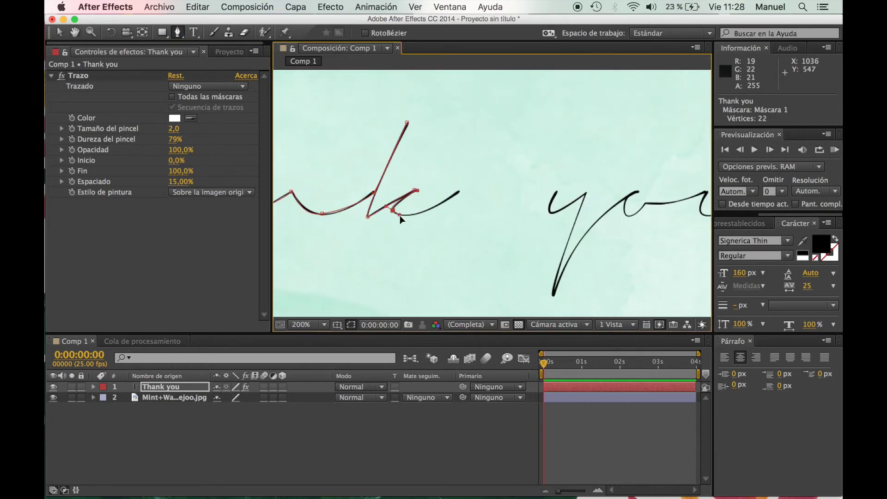
left_click_drag(458, 193, 496, 167)
left_click(555, 191)
left_click(550, 213)
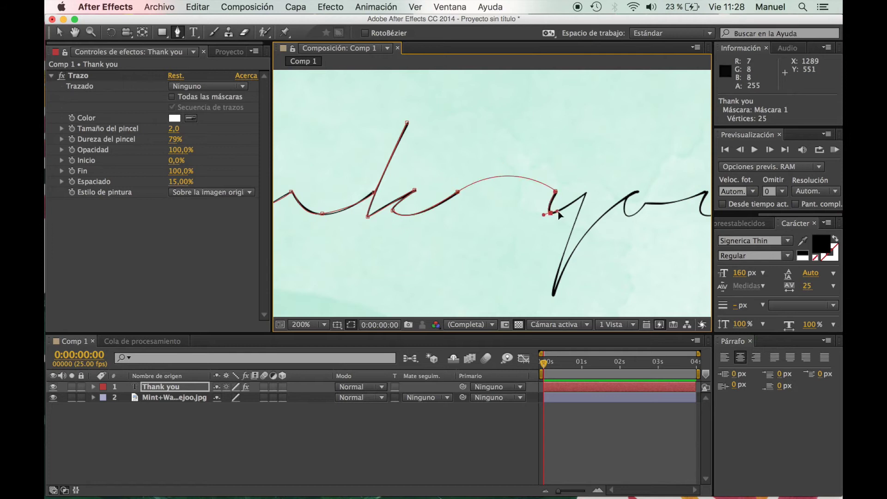
left_click(587, 193)
left_click(550, 287)
left_click_drag(554, 293, 556, 299)
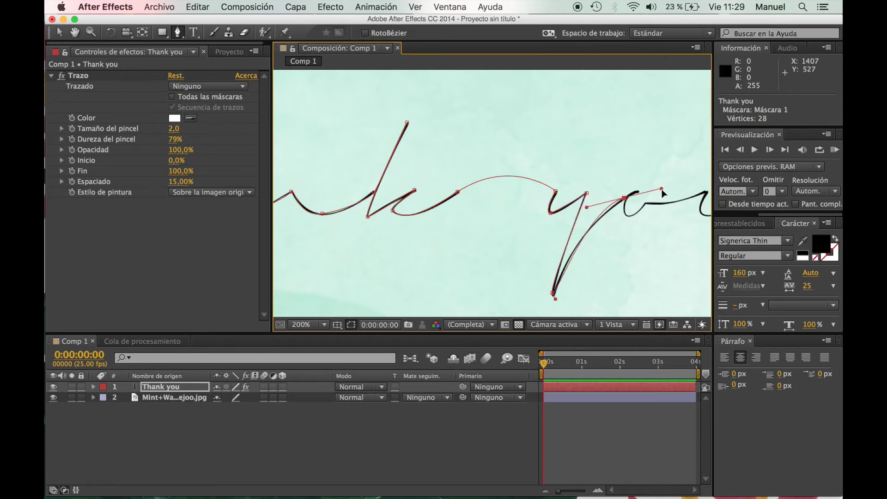
left_click_drag(587, 229, 605, 214)
Finish the mask around the o and u to the tail, completing 37 vertices.
left_click(638, 191)
left_click(628, 215)
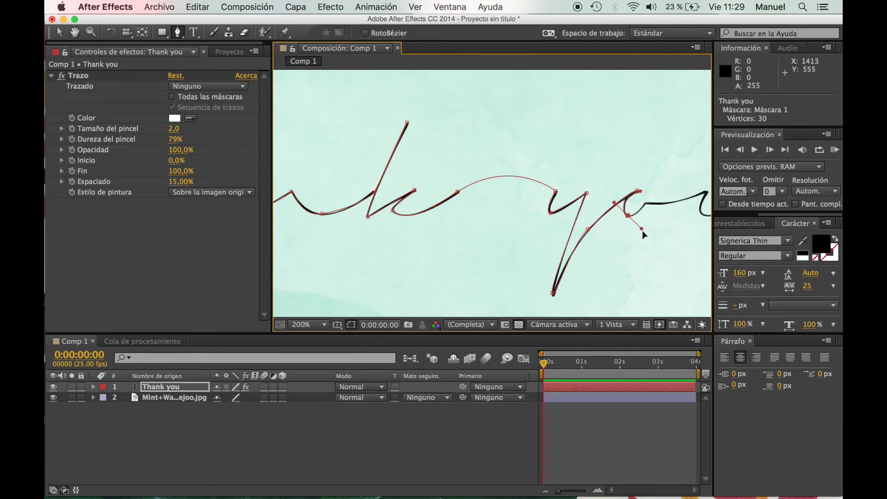
left_click(645, 203)
left_click(706, 191)
left_click(696, 215)
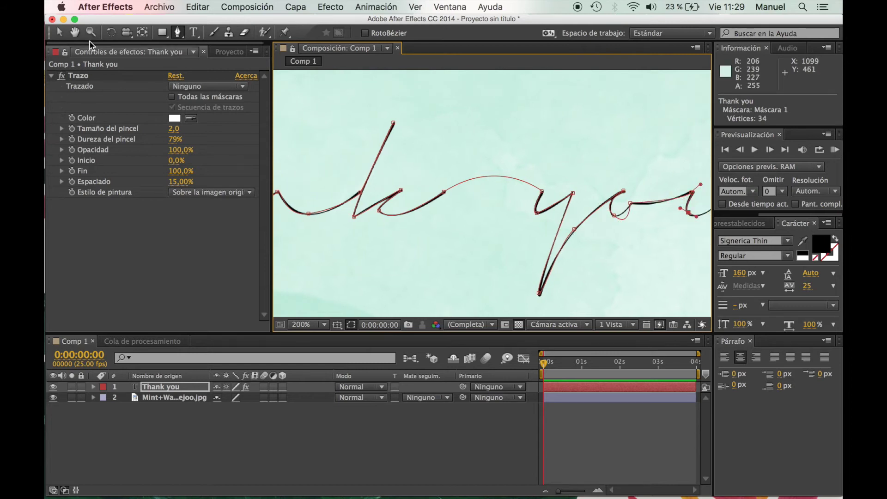
left_click_drag(693, 203, 603, 178)
left_click(598, 205)
left_click(614, 203)
left_click(645, 185)
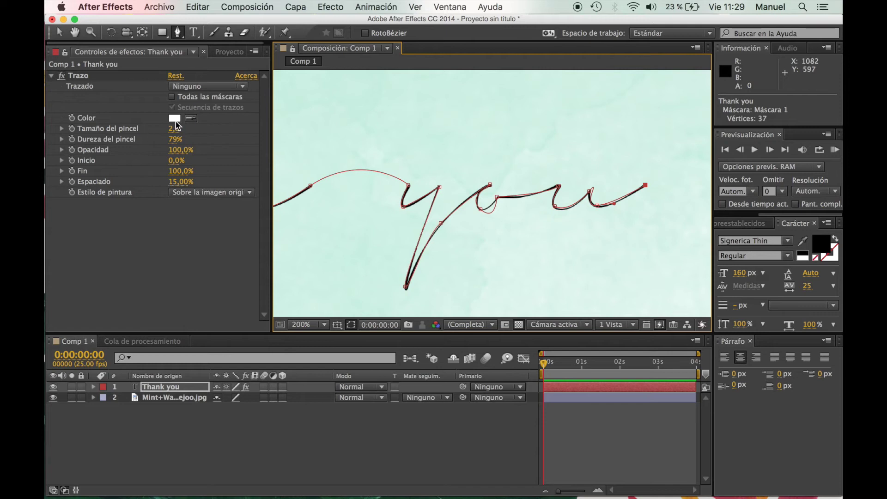
Enable All Masks and Stroke Sequentially on Stroke, and set the brush size to 4.9.
left_click(172, 97)
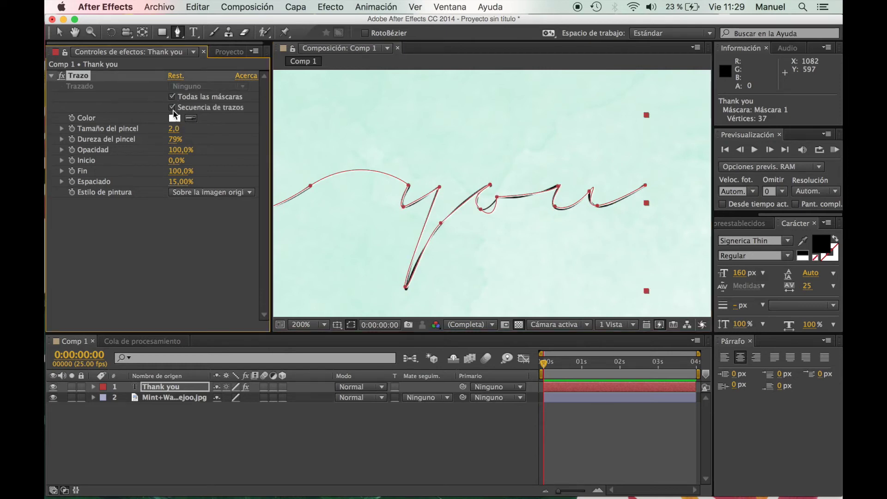
mouse_move(175, 129)
left_mouse_down()
mouse_move(291, 139)
mouse_move(202, 141)
left_mouse_up()
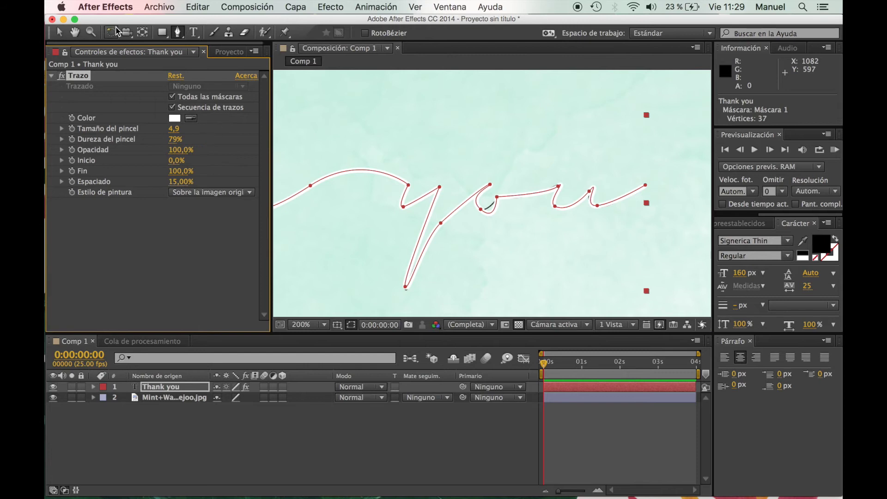
Pull out Bezier handles on a mask vertex of the o in 'you'.
left_click(59, 32)
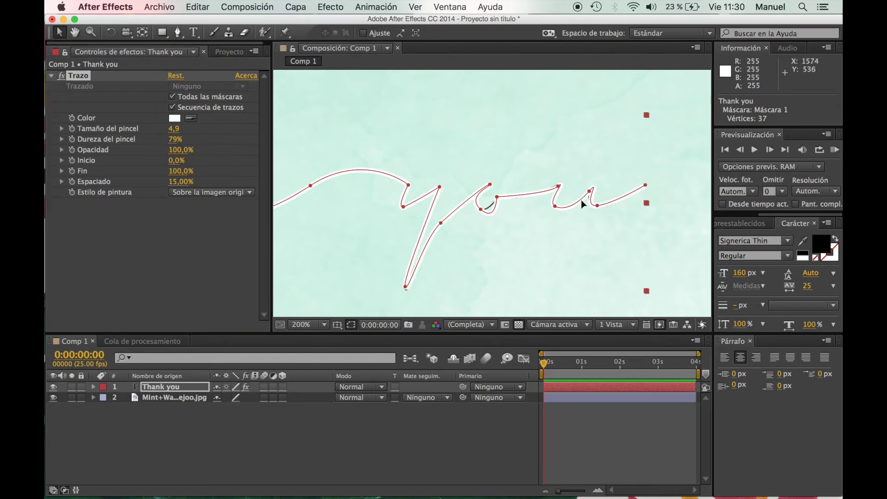
left_click(696, 154)
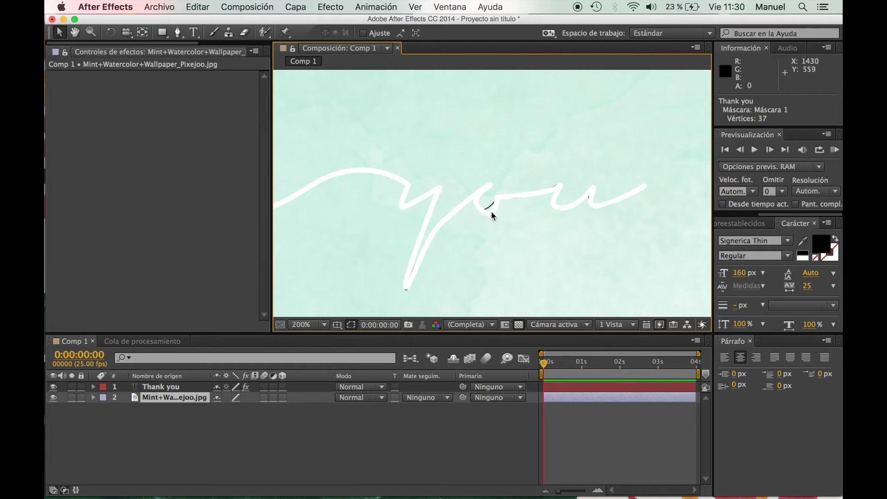
left_click(154, 389)
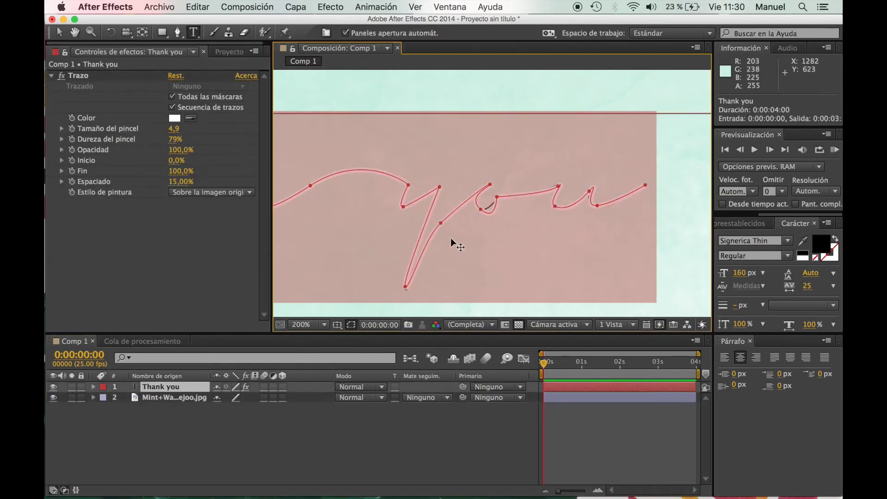
key("Escape")
key("v")
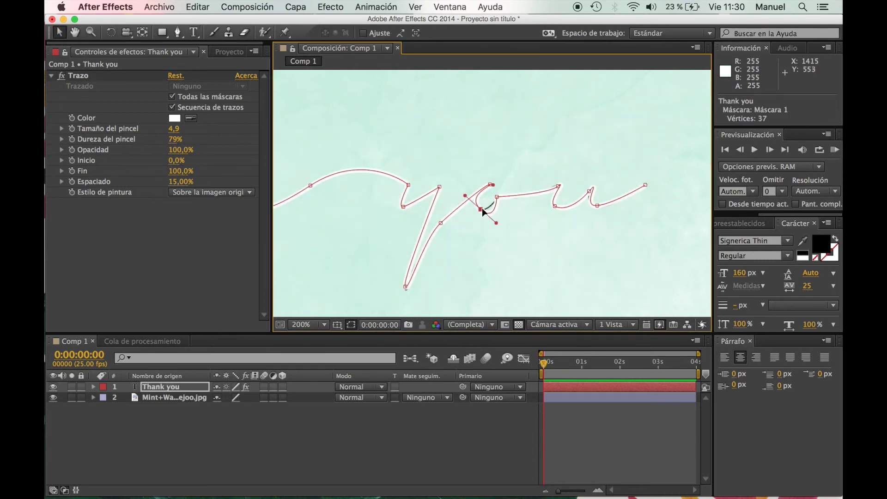
left_click_drag(481, 208, 496, 225)
left_click(597, 206)
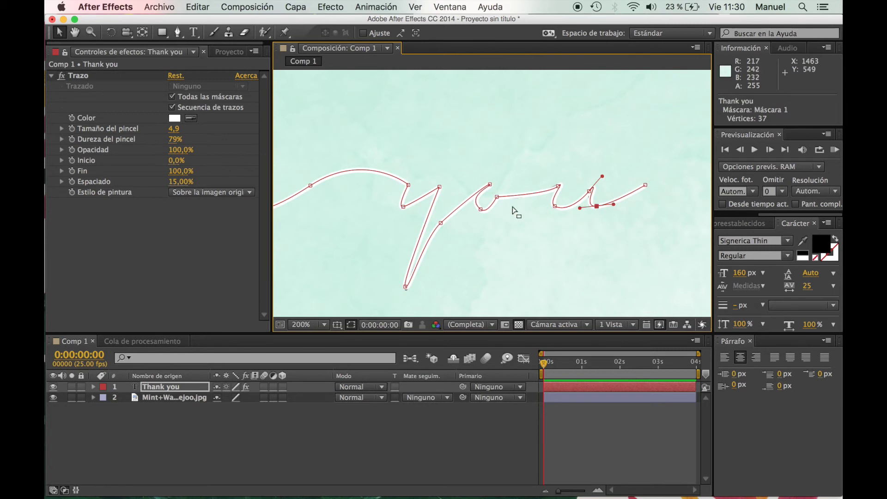
scroll(355, 139, "left", 15)
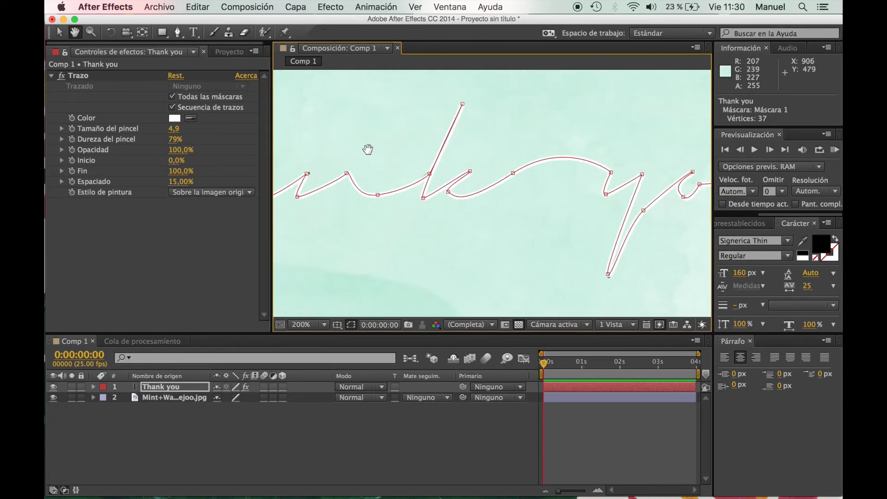
Reshape the mask curves at the T's stem and where the T joins the h.
left_click(423, 218)
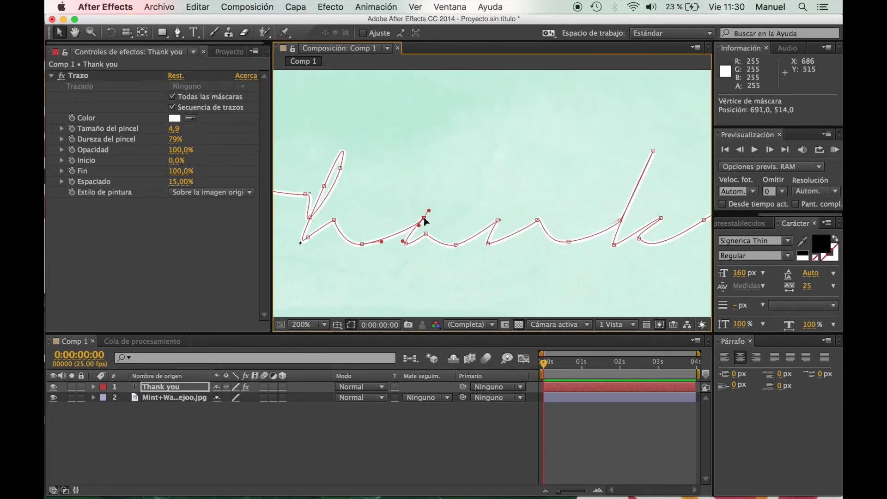
left_click_drag(407, 127, 573, 121)
key("v")
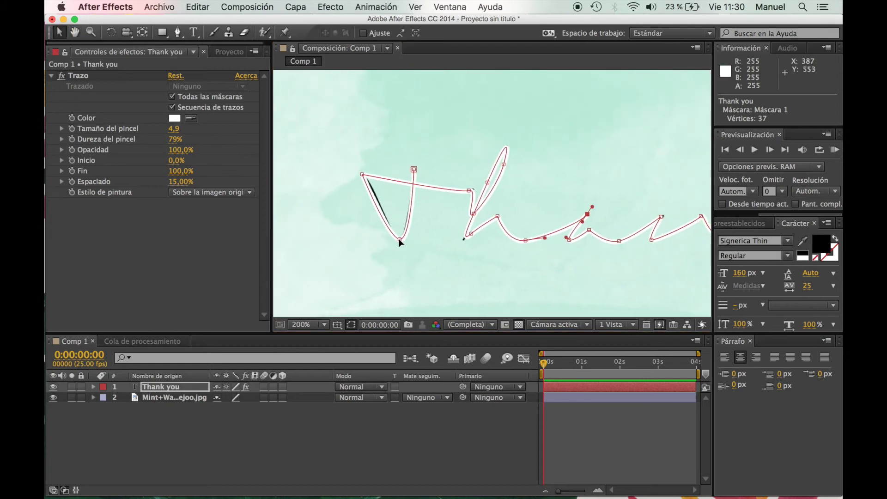
left_click(362, 175)
mouse_move(388, 238)
left_mouse_down()
mouse_move(396, 238)
mouse_move(392, 229)
left_mouse_up()
left_click(468, 236)
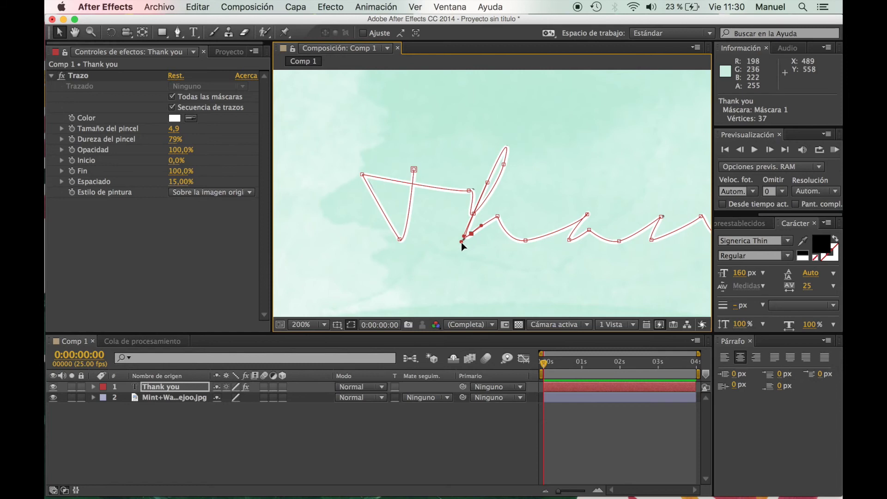
left_click_drag(461, 243, 457, 249)
left_click(434, 248)
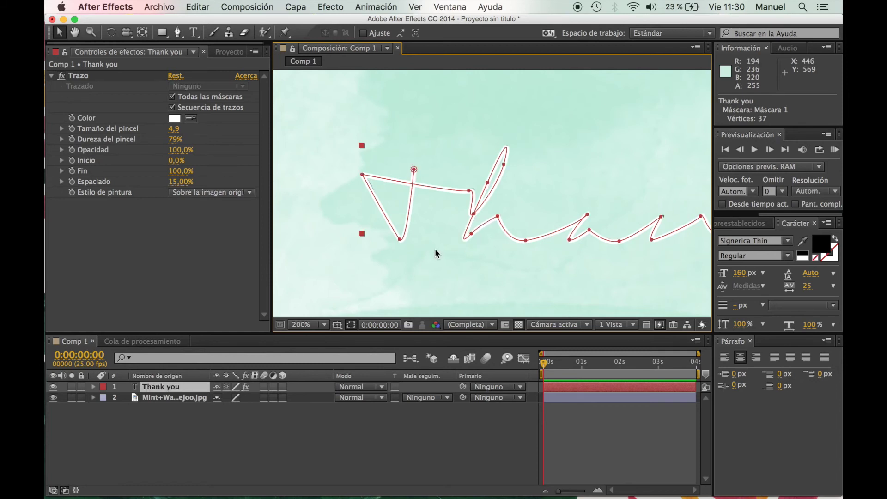
Set Stroke's paint style to Reveal Original Image and lower End to 0%.
left_click(106, 178)
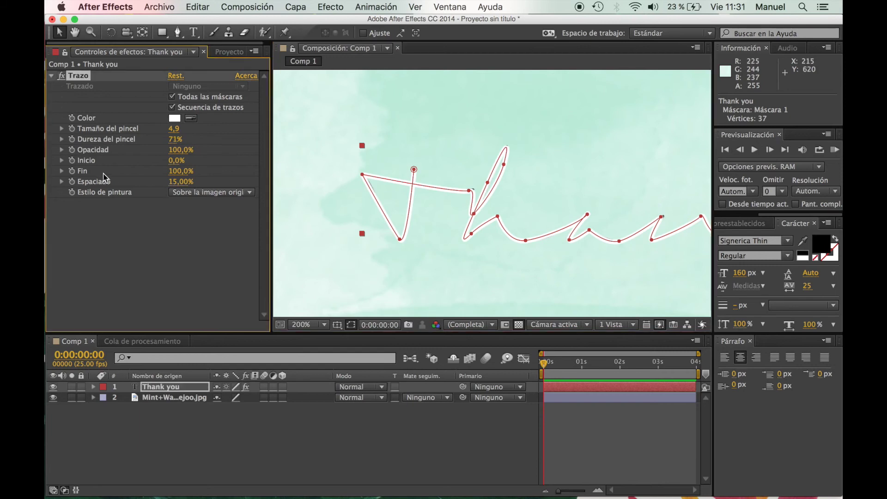
left_click(211, 193)
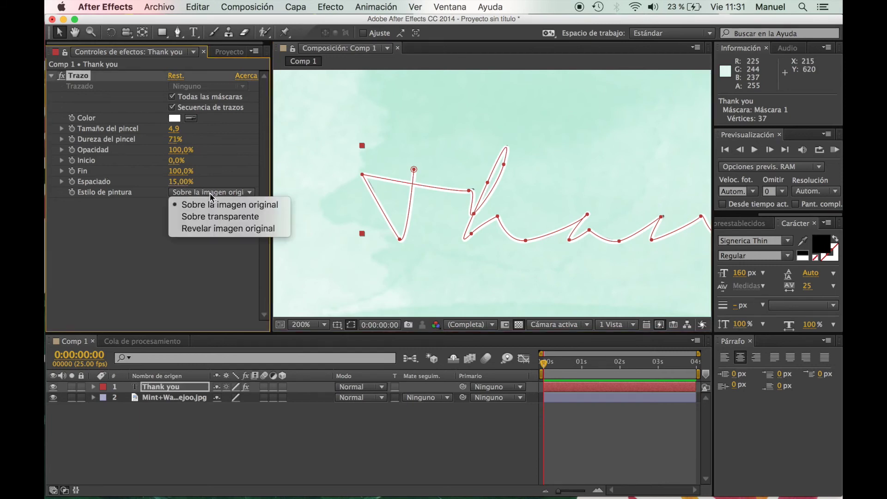
left_click(212, 230)
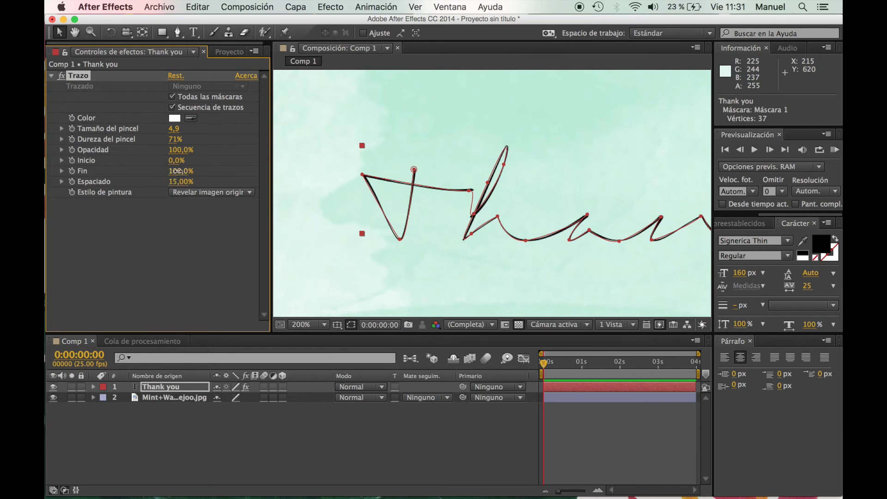
left_click_drag(179, 171, 122, 186)
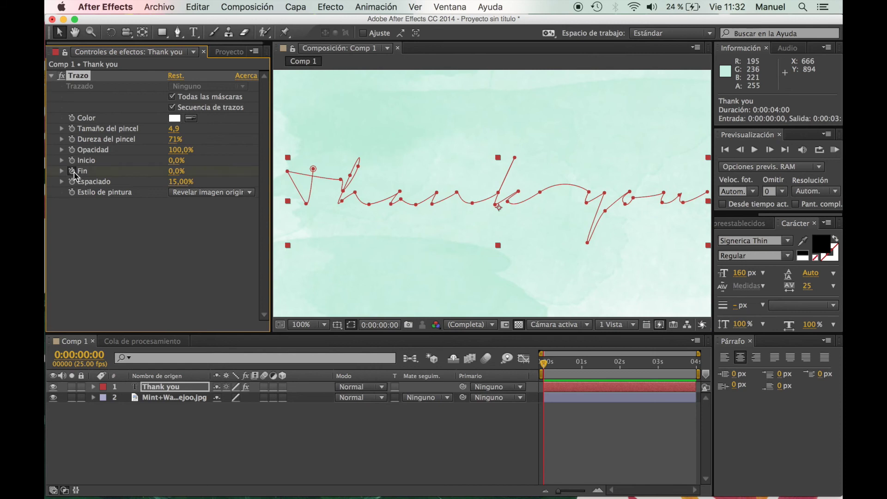
Set the Stroke End to 100% at 0:00:03:00.
left_click(556, 364)
left_click_drag(571, 364, 659, 372)
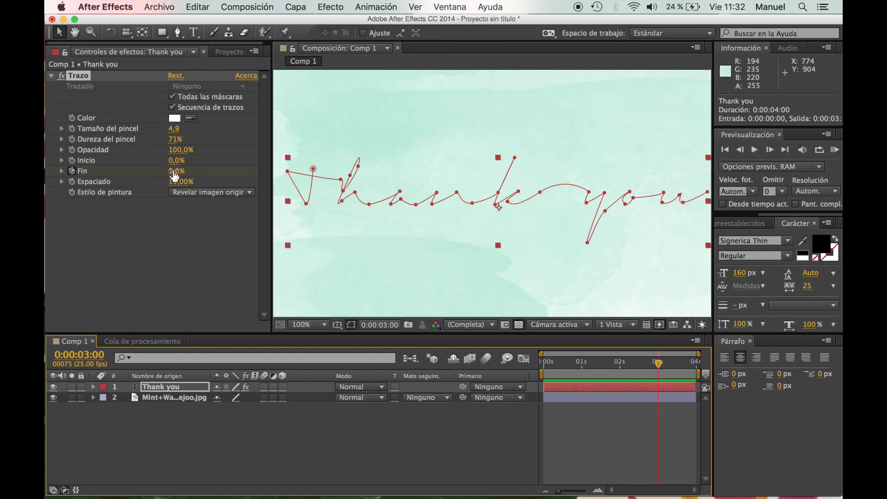
left_click_drag(176, 171, 243, 177)
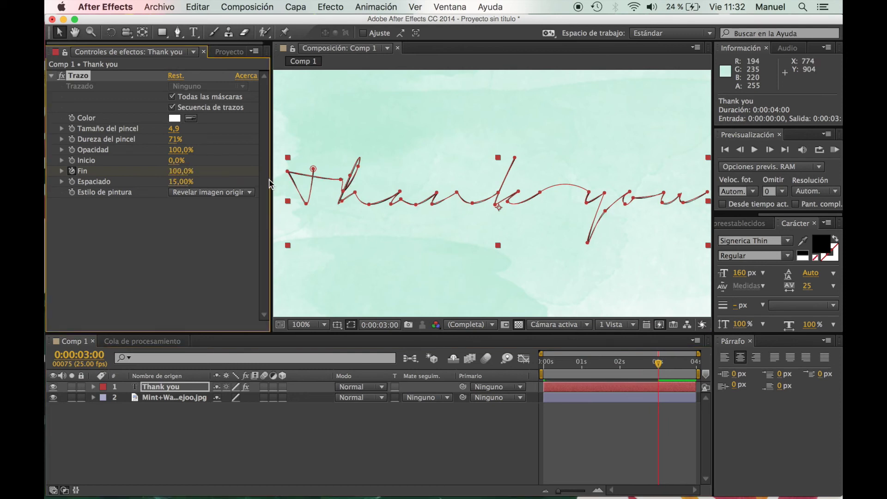
Preview the write-on animation from 0:00:00:00 with the background layer selected.
left_click_drag(658, 365, 498, 367)
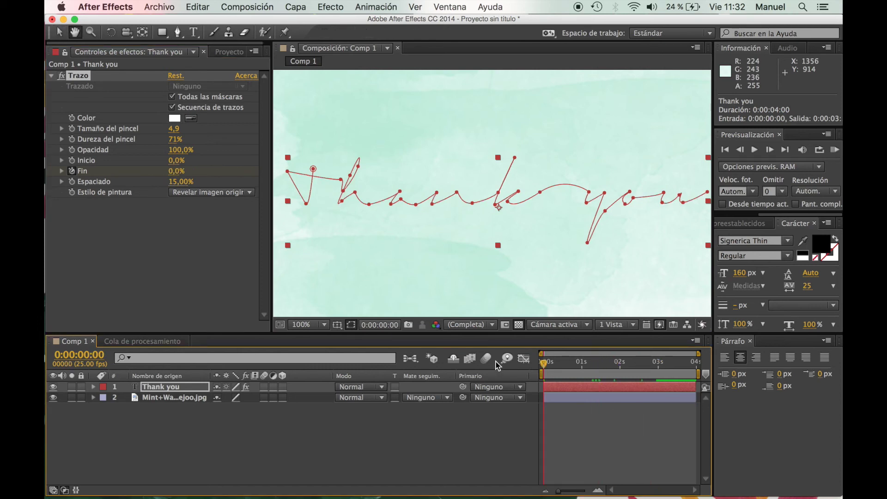
key("space")
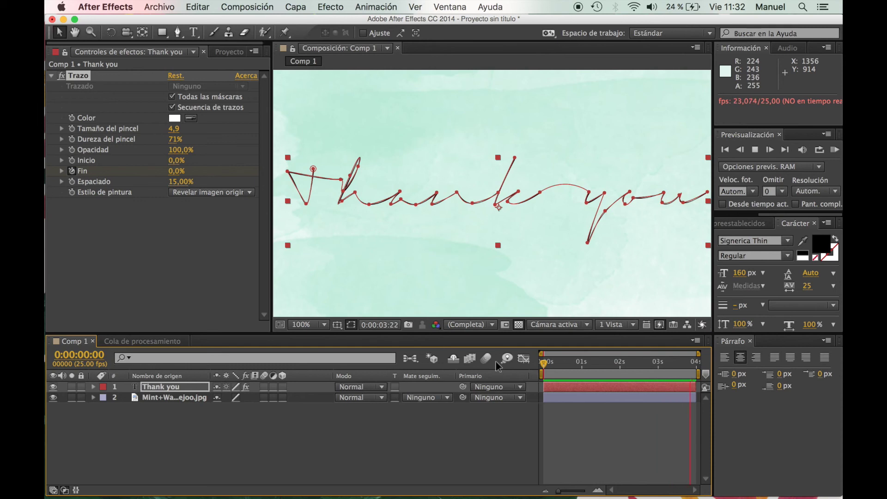
left_click(498, 367)
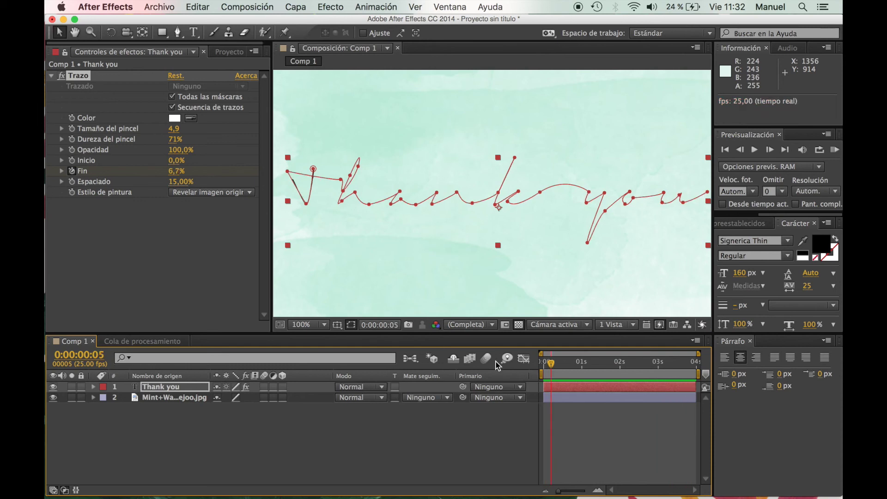
left_click(353, 139)
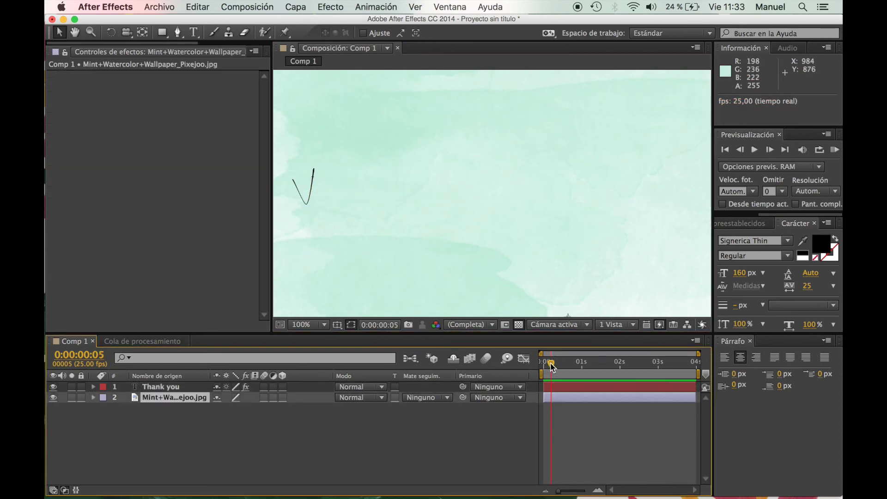
left_click_drag(551, 366, 536, 365)
key("space")
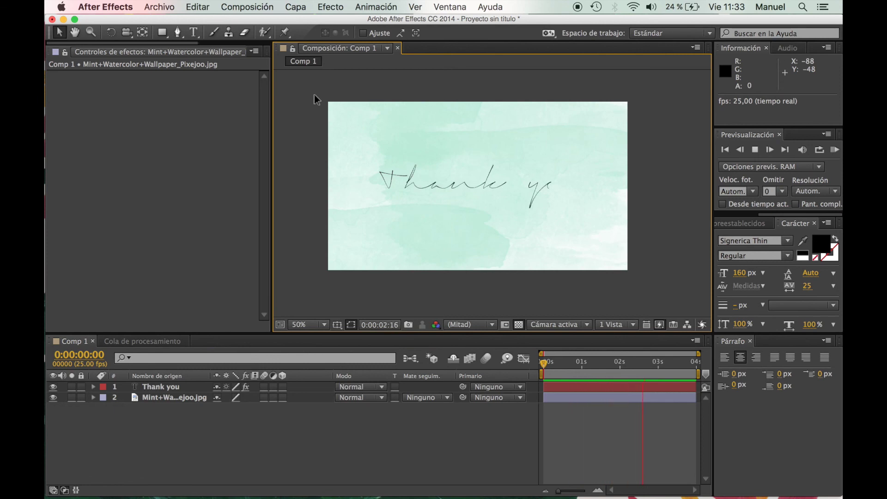
Add Comp 1 to the Render Queue and render it to Comp 1.mov.
left_click(168, 5)
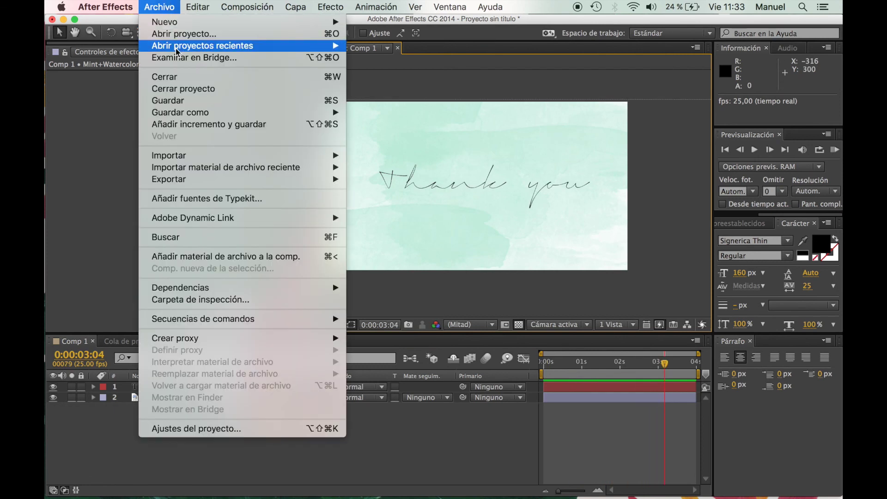
mouse_move(193, 115)
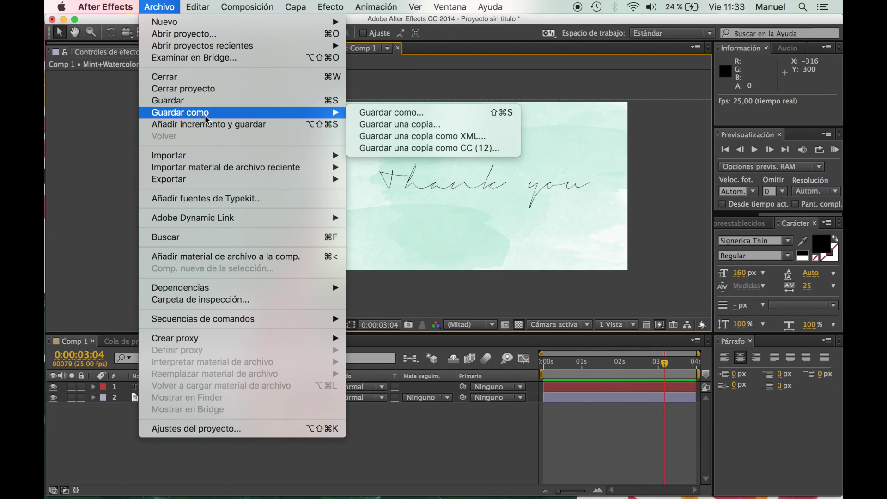
mouse_move(324, 183)
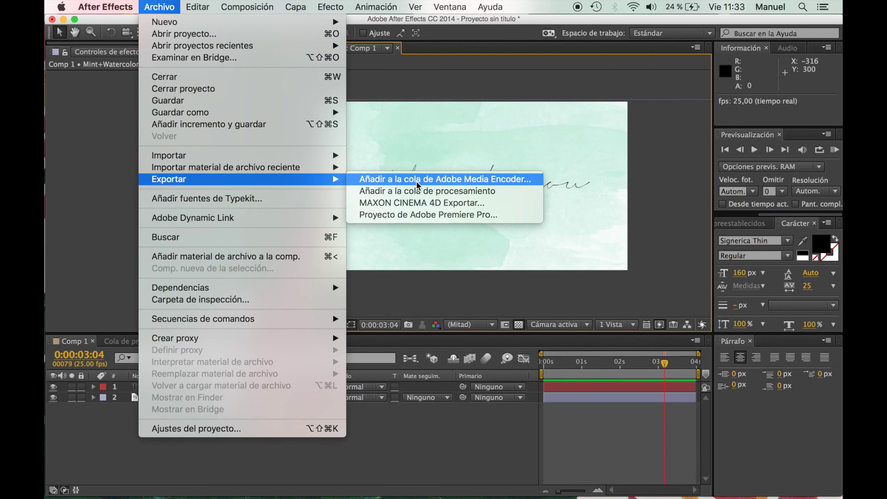
left_click(417, 191)
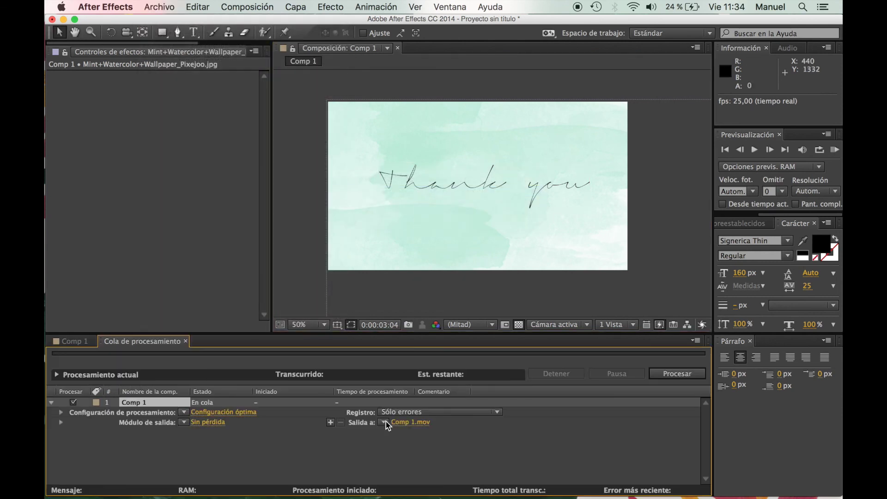
left_click(690, 379)
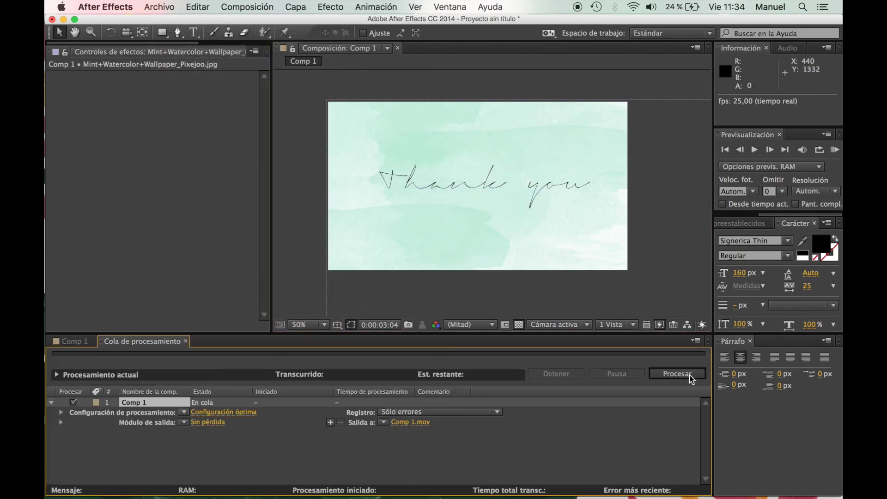